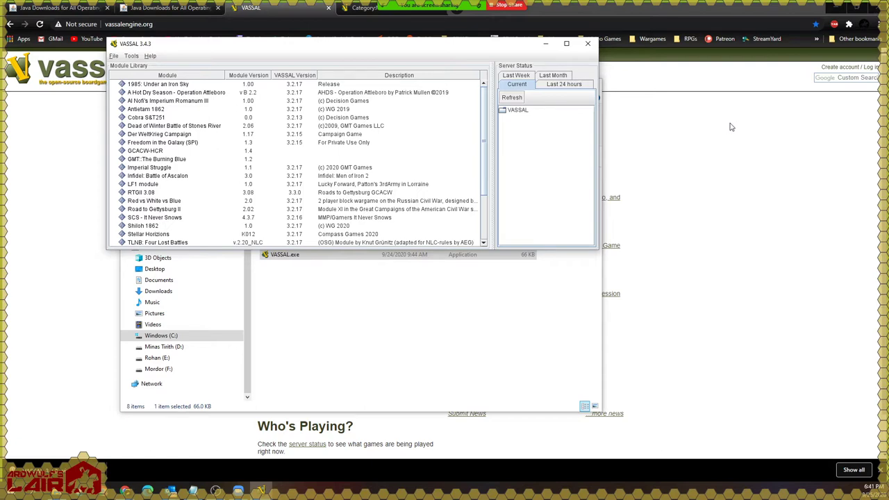
Step: Bring the Chrome vassalengine.org page in front of VASSAL's Module Library
{"action": "left_click", "coordinate": [731, 127]}
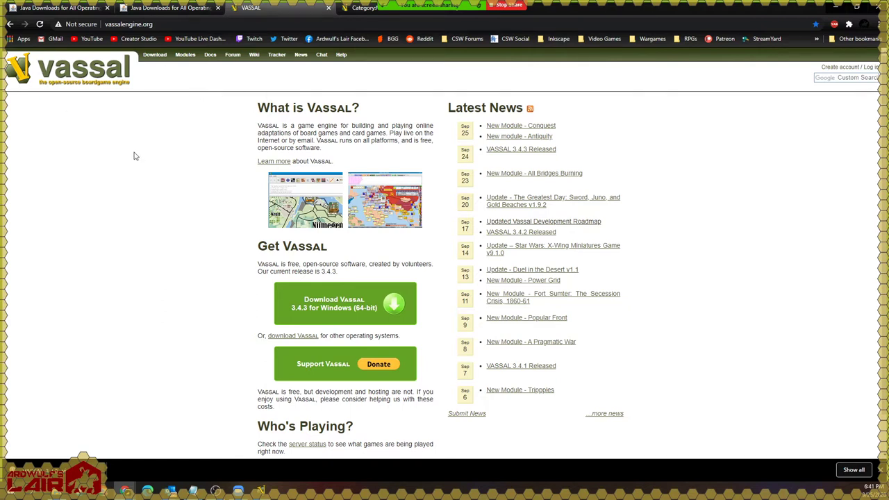
Step: Browse the wiki's Modules index under H to the Holland '44: Operation Market-Garden page
{"action": "left_click", "coordinate": [186, 56]}
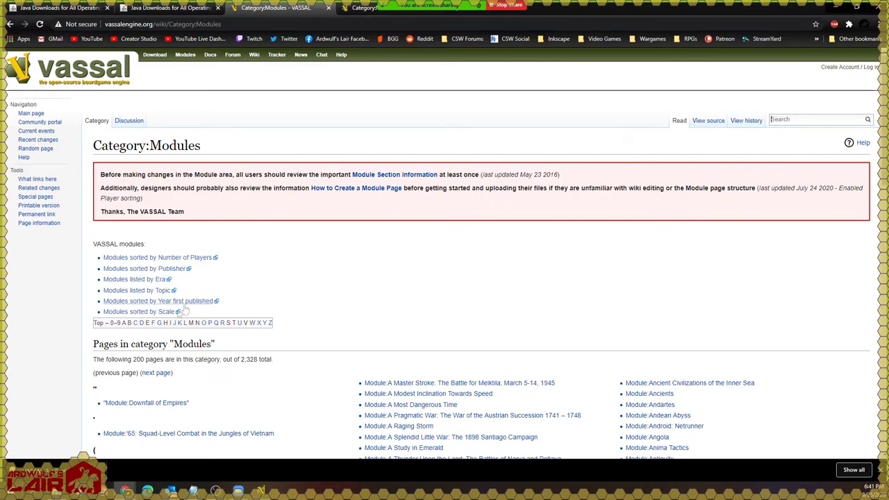
{"action": "left_click", "coordinate": [165, 322]}
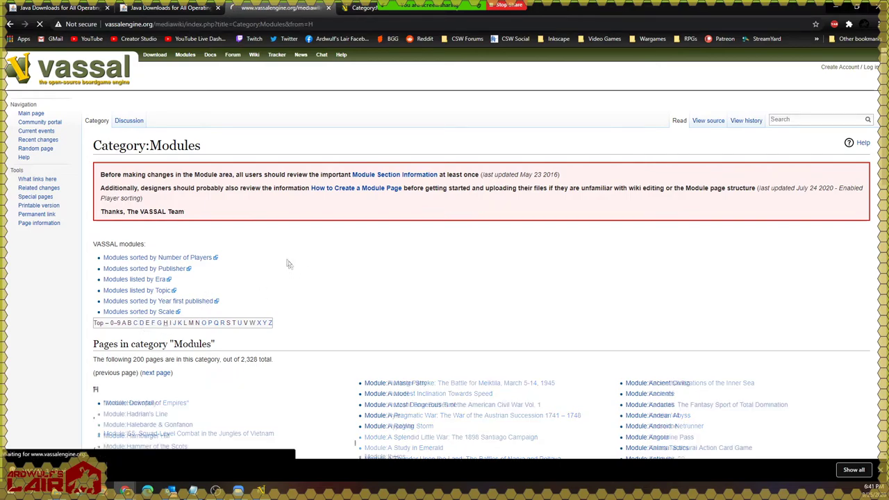
{"action": "scroll", "coordinate": [278, 259], "scroll_direction": "down", "scroll_amount": 6}
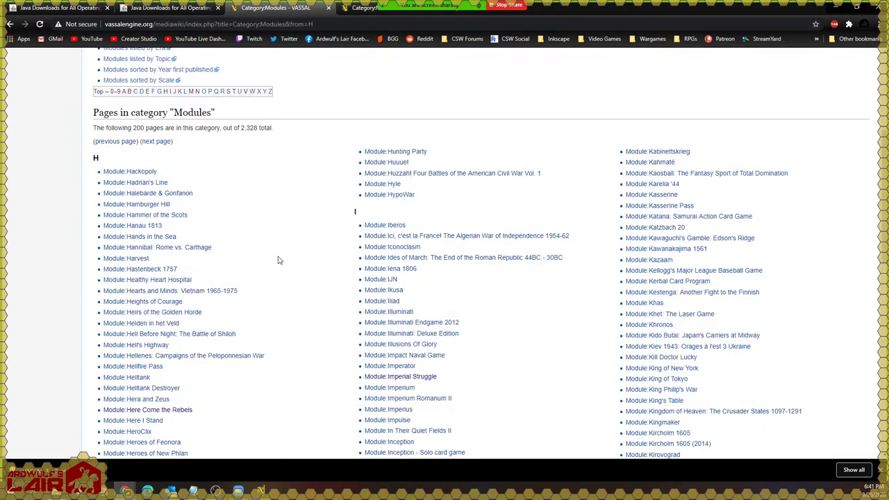
{"action": "scroll", "coordinate": [278, 260], "scroll_direction": "down", "scroll_amount": 3}
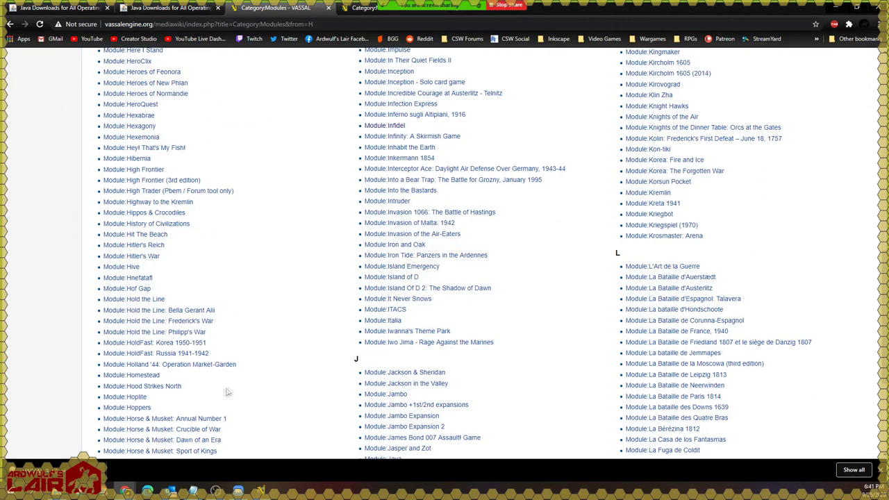
{"action": "left_click", "coordinate": [188, 365]}
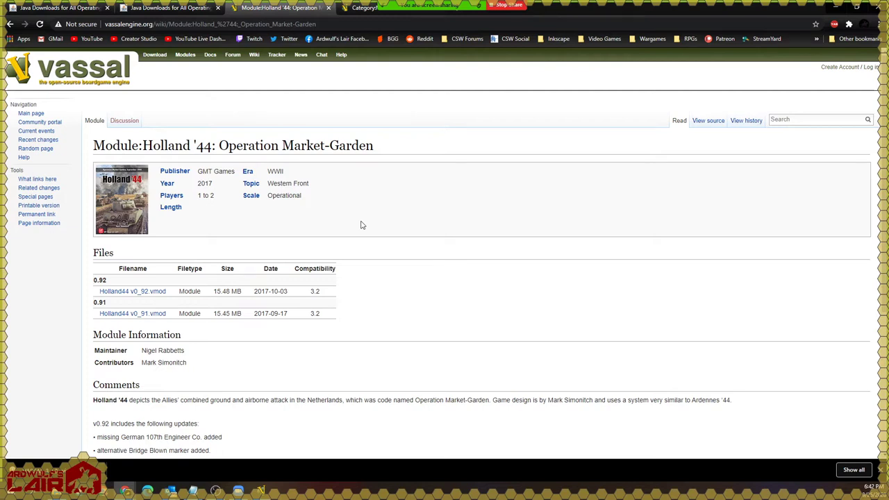
Step: Save Holland44 v0_92.vmod from the module page into C:\VASSAL Test
{"action": "right_click", "coordinate": [136, 294]}
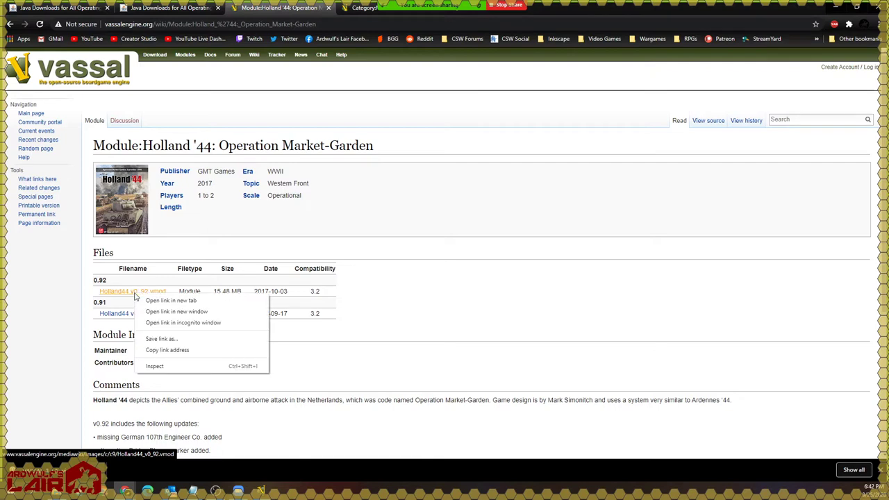
{"action": "left_click", "coordinate": [168, 340]}
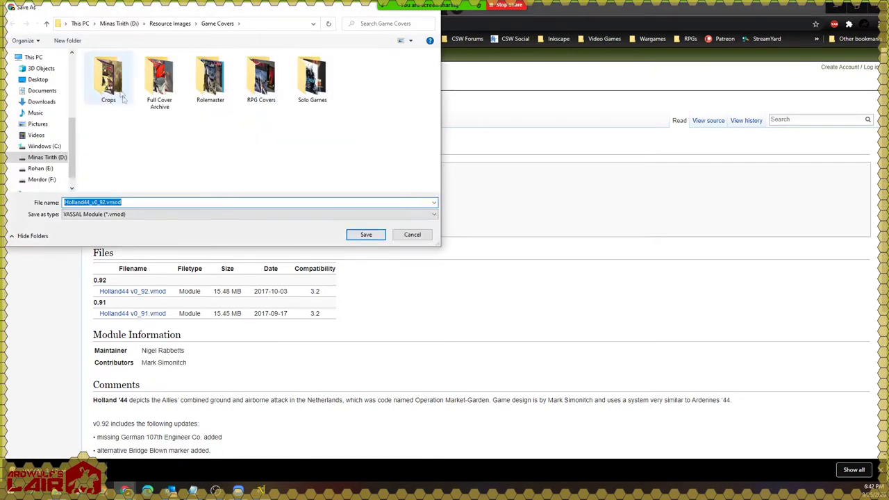
{"action": "left_click", "coordinate": [46, 146]}
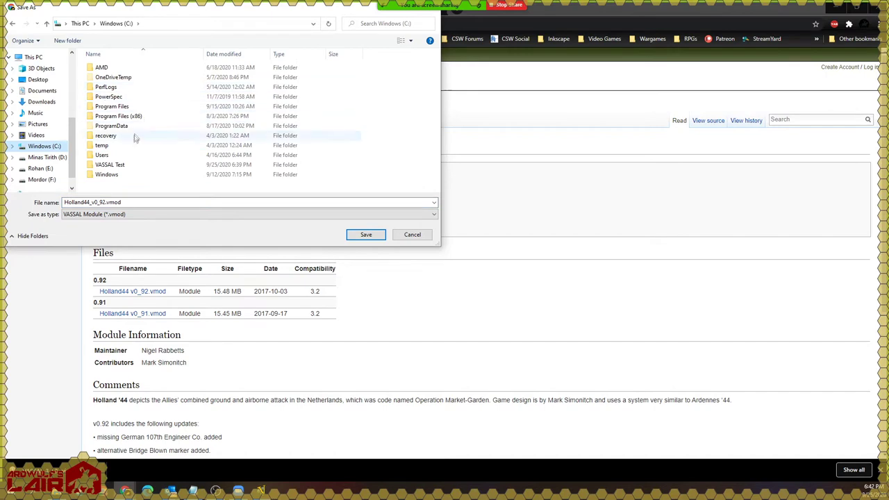
{"action": "double_click", "coordinate": [118, 165]}
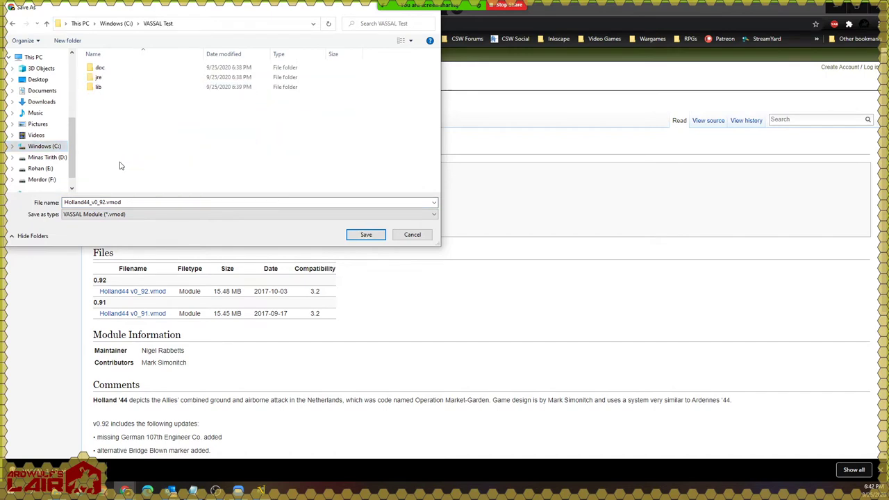
{"action": "double_click", "coordinate": [141, 201]}
{"action": "left_click", "coordinate": [140, 201]}
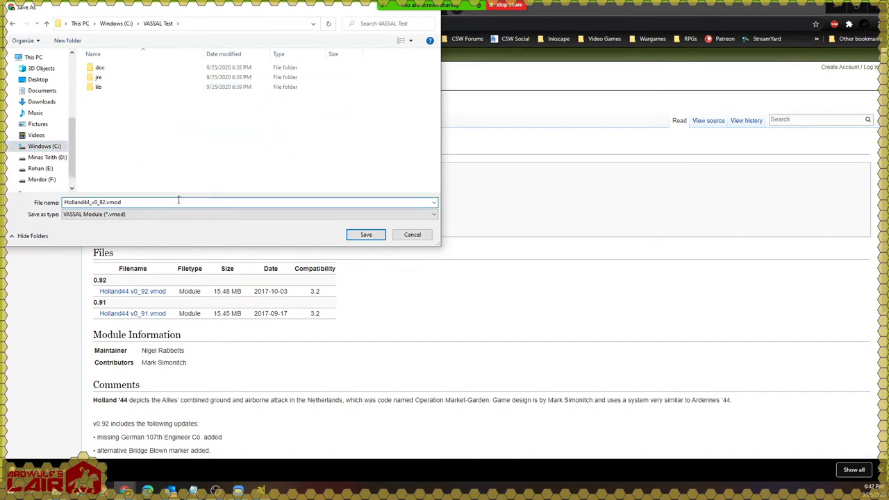
{"action": "left_click", "coordinate": [366, 235]}
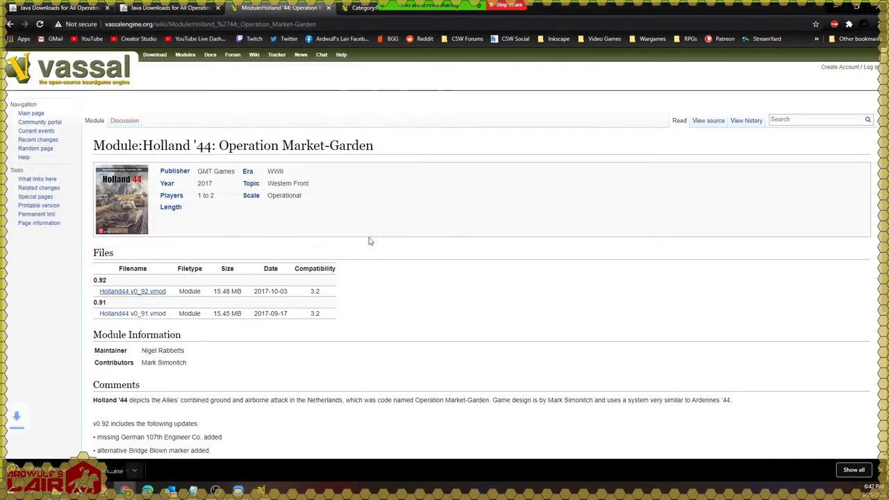
Step: In the VASSAL Test folder, select Holland44_v0_92.vmod and show its context menu
{"action": "mouse_move", "coordinate": [58, 493]}
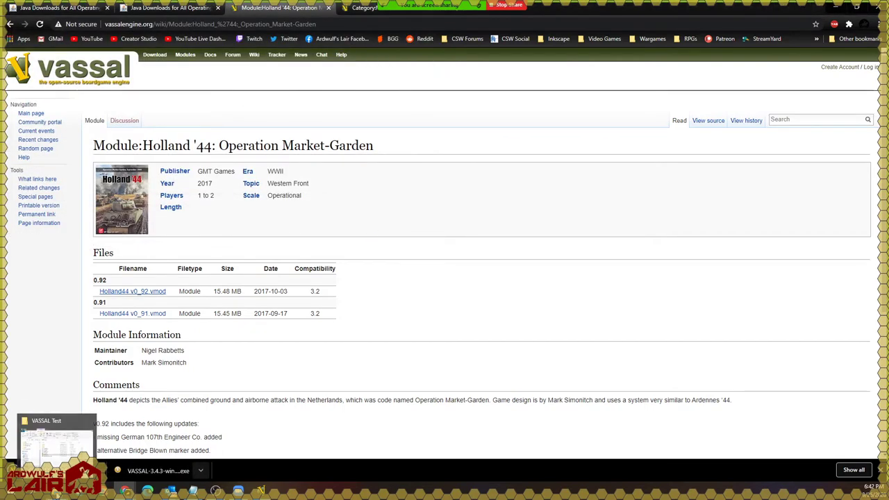
{"action": "left_click", "coordinate": [56, 441]}
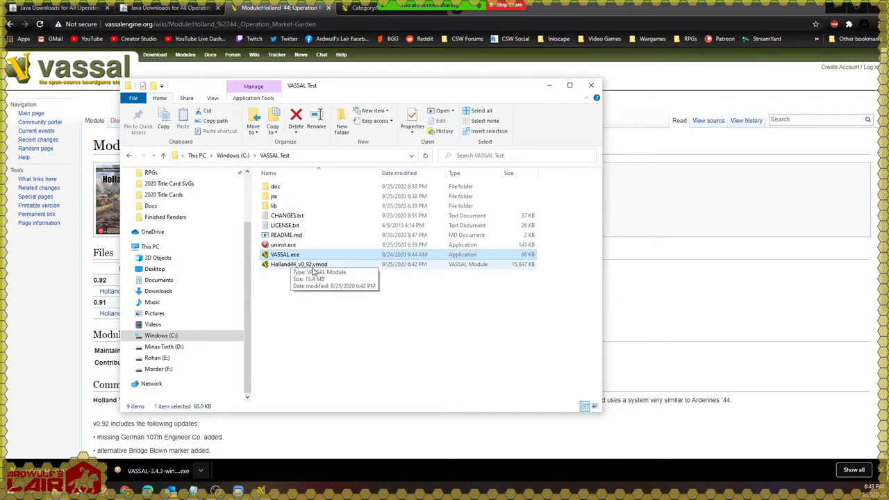
{"action": "left_click", "coordinate": [429, 283]}
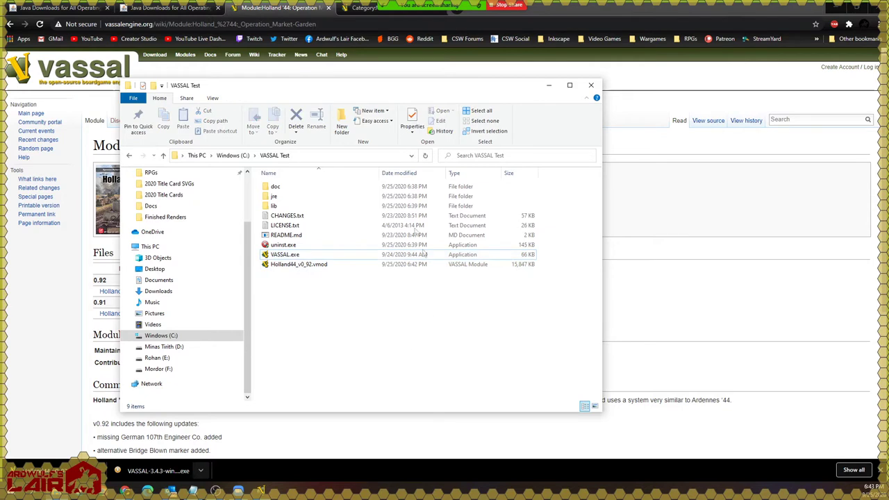
{"action": "left_click", "coordinate": [213, 99]}
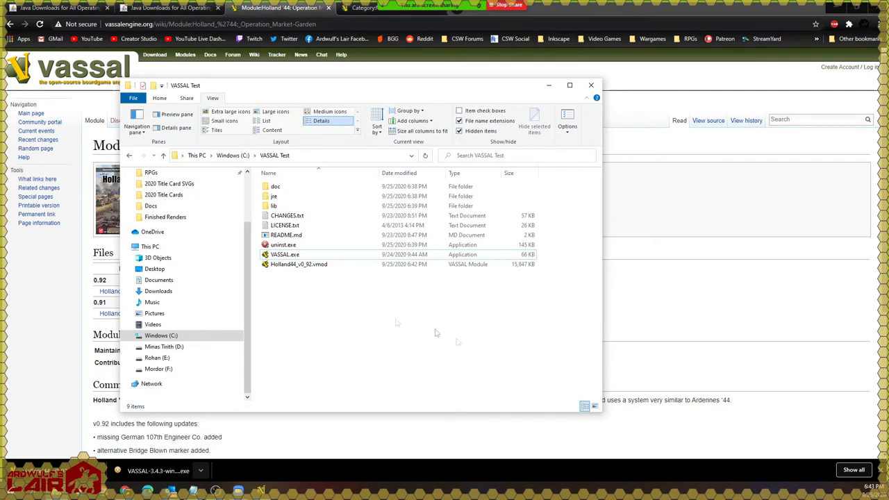
{"action": "mouse_move", "coordinate": [299, 264]}
{"action": "left_mouse_down"}
{"action": "mouse_move", "coordinate": [357, 286]}
{"action": "mouse_move", "coordinate": [289, 270]}
{"action": "left_mouse_up"}
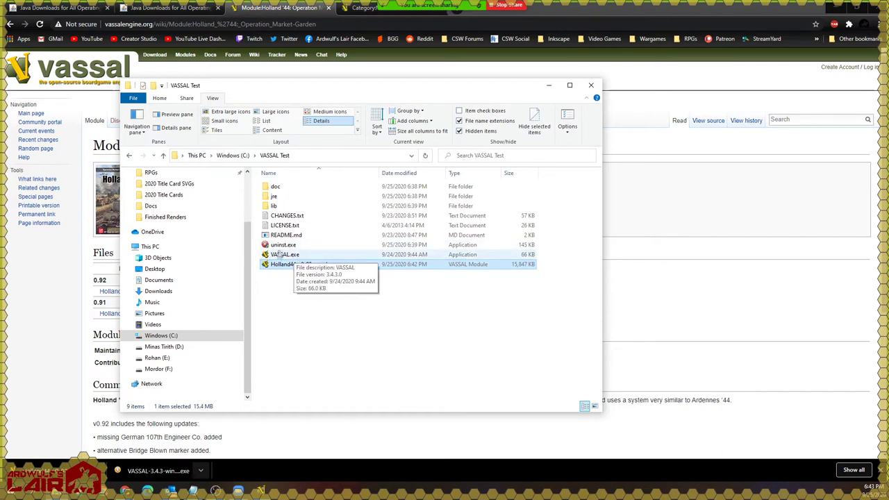
{"action": "left_click", "coordinate": [276, 258]}
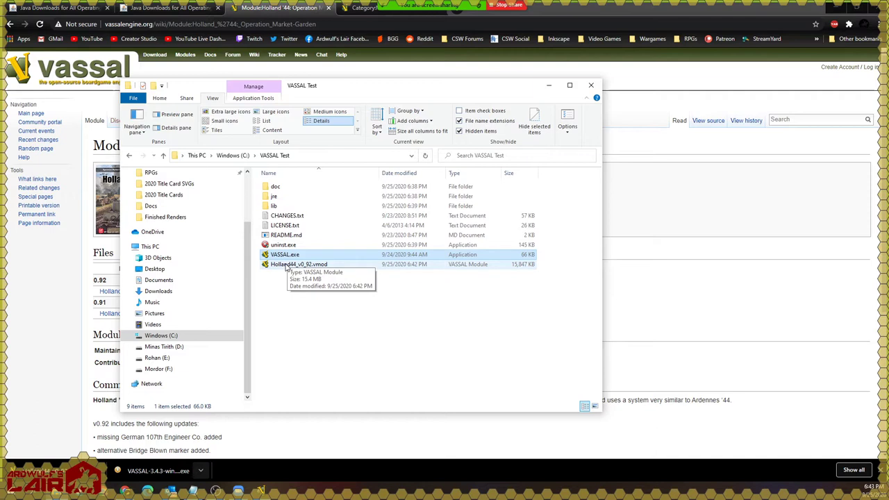
{"action": "left_click", "coordinate": [310, 270]}
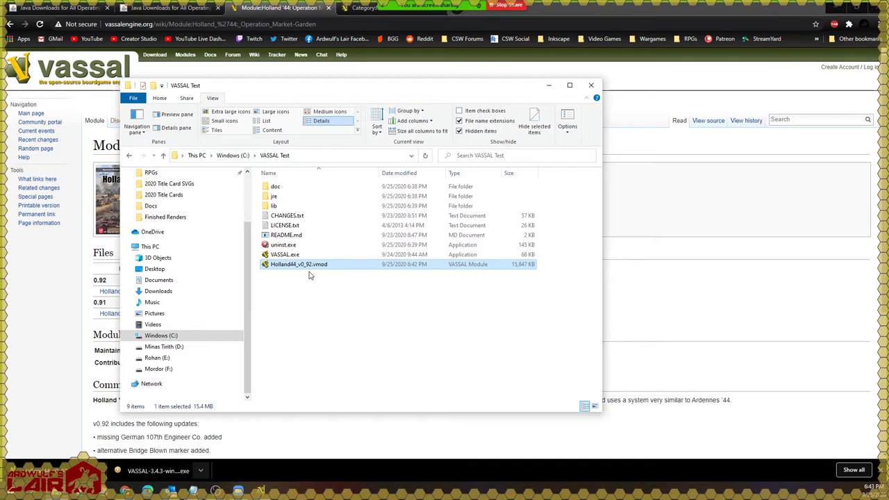
{"action": "right_click", "coordinate": [309, 265]}
Step: Open Holland44_v0_92.vmod, then enter the player's real name, password and password confirmation
{"action": "left_click", "coordinate": [320, 282]}
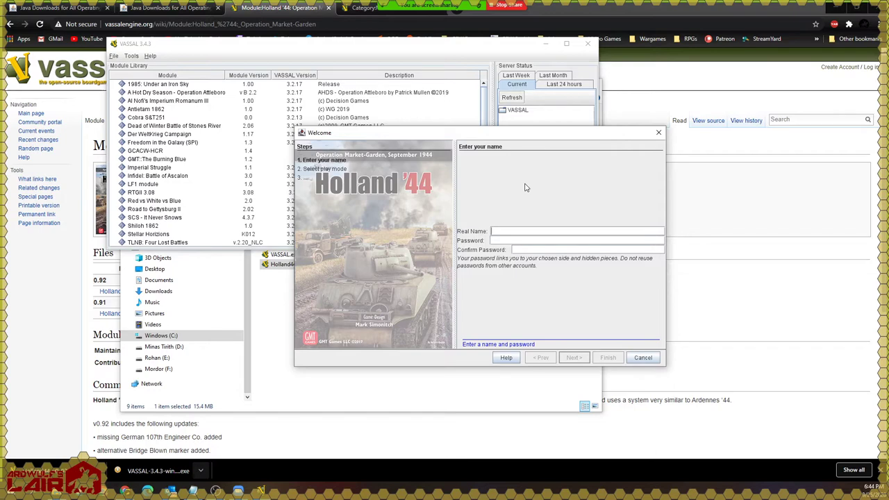
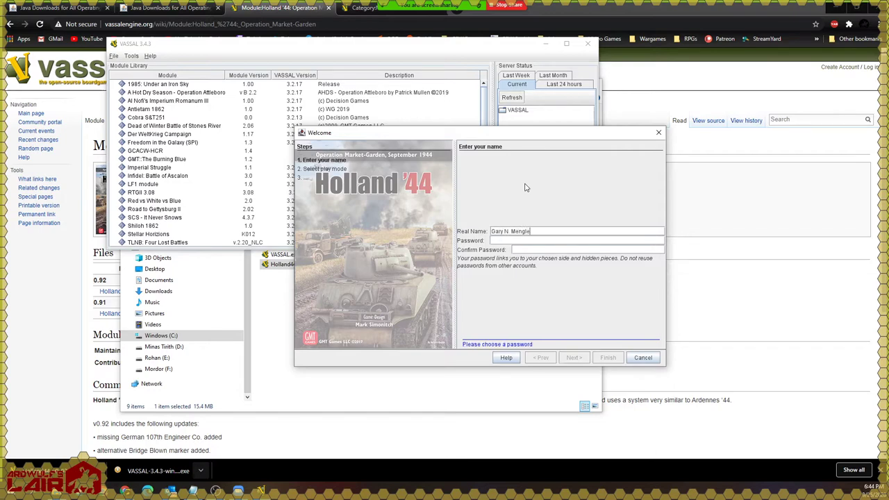
{"action": "type", "text": "****"}
{"action": "key", "text": "Tab"}
{"action": "type", "text": "****"}
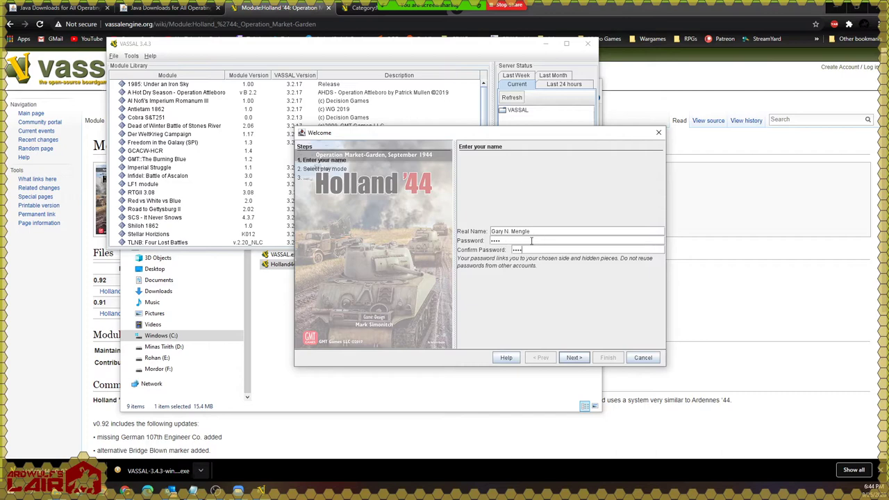
{"action": "left_click_drag", "start_coordinate": [526, 241], "coordinate": [459, 244]}
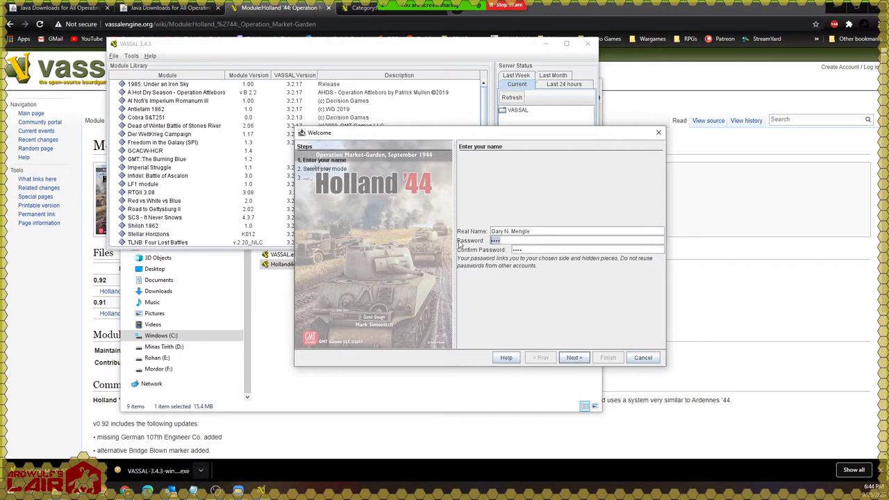
{"action": "left_click", "coordinate": [531, 249]}
{"action": "left_click", "coordinate": [540, 232]}
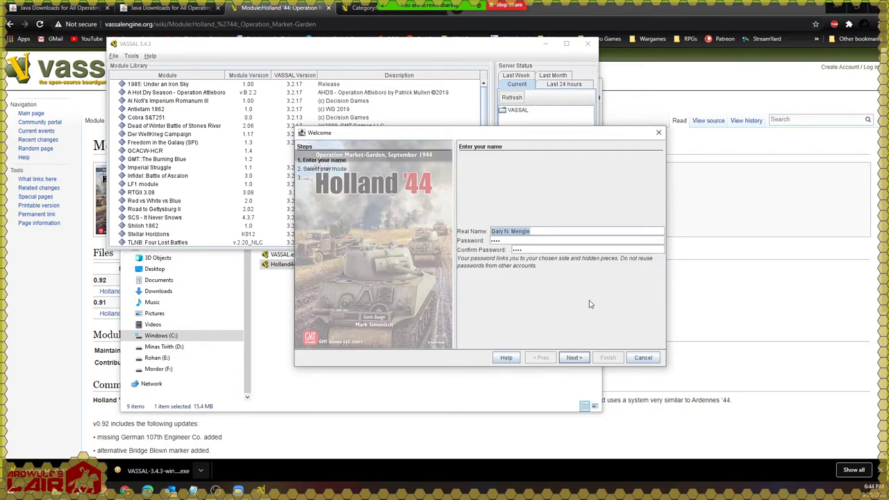
Step: Continue with 'Start new game offline' and expand the Select setup dropdown
{"action": "left_click", "coordinate": [575, 357]}
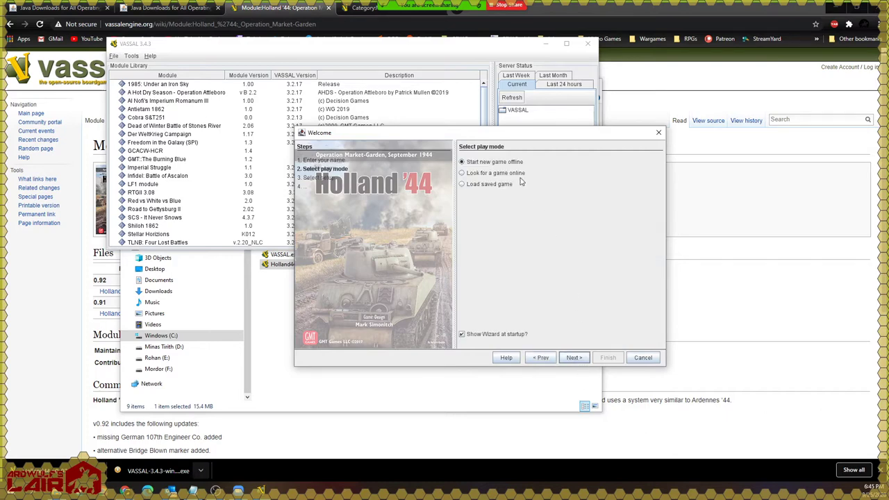
{"action": "left_click_drag", "start_coordinate": [544, 134], "coordinate": [436, 155]}
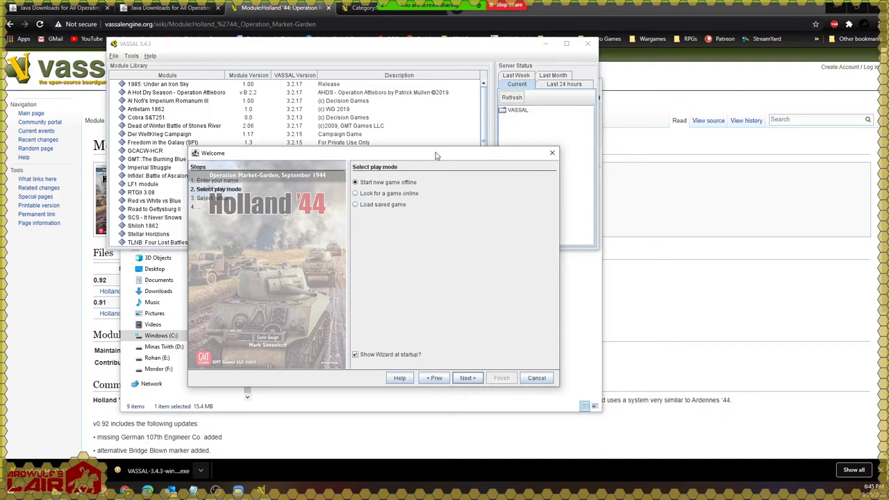
{"action": "left_click", "coordinate": [468, 378]}
{"action": "left_click", "coordinate": [437, 270]}
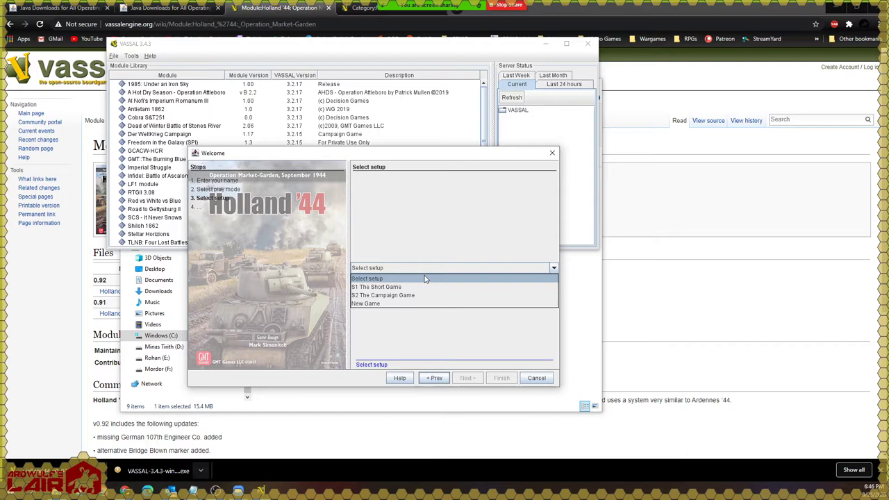
Step: Choose S2 The Campaign Game, join as the Solo side and finish the wizard
{"action": "left_click", "coordinate": [410, 295]}
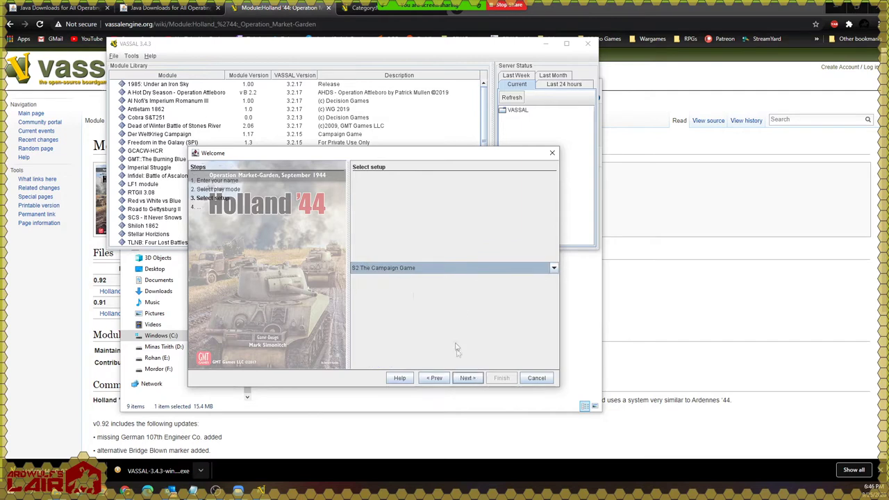
{"action": "left_click", "coordinate": [467, 381]}
{"action": "left_click", "coordinate": [463, 267]}
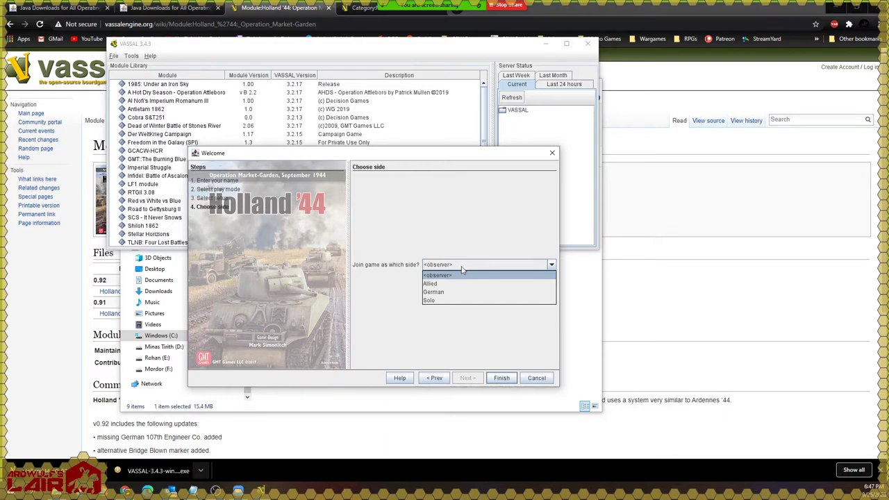
{"action": "left_click", "coordinate": [442, 302]}
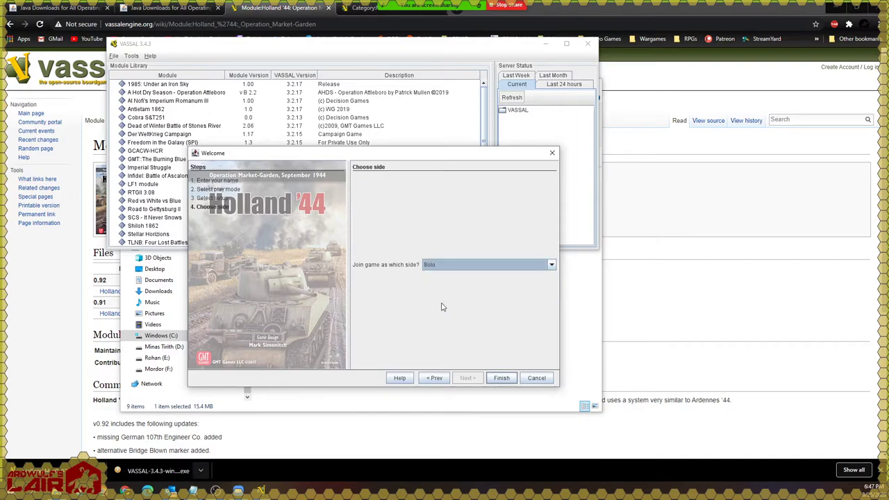
{"action": "left_click", "coordinate": [501, 378]}
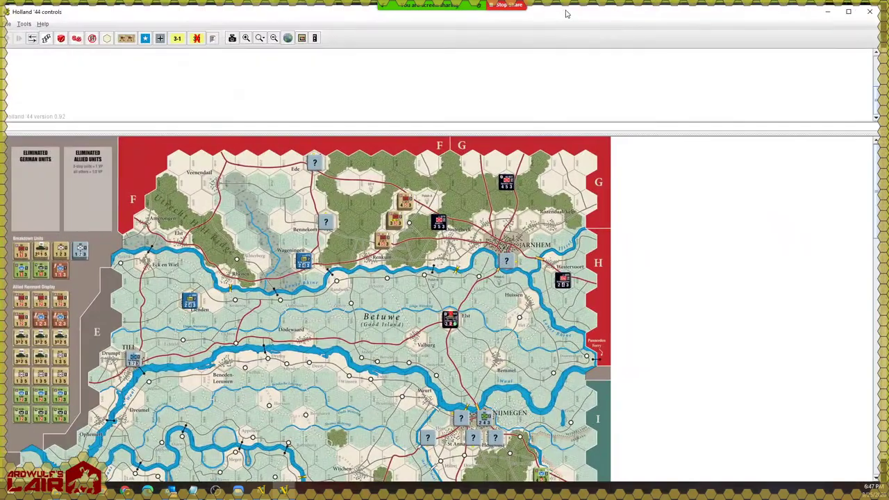
Step: Maximize the Holland '44 window and scroll the campaign map back to its top edge
{"action": "double_click", "coordinate": [566, 13]}
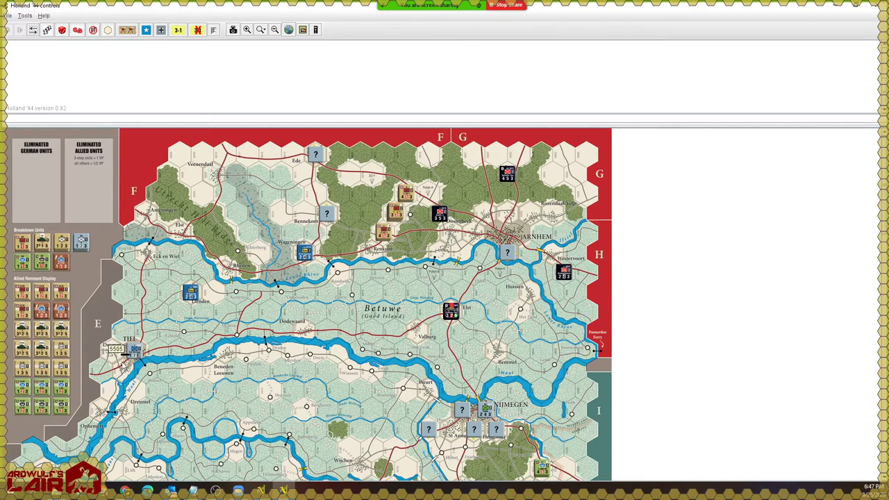
{"action": "scroll", "coordinate": [123, 362], "scroll_direction": "down", "scroll_amount": 3}
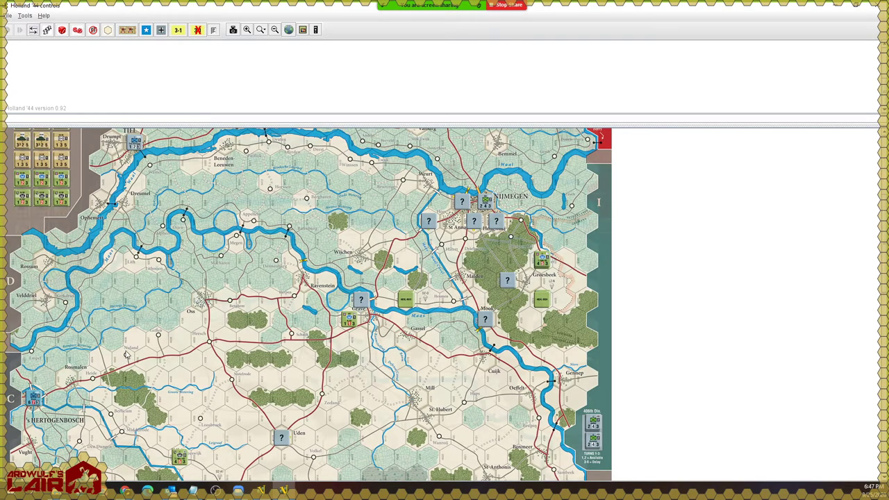
{"action": "scroll", "coordinate": [120, 358], "scroll_direction": "up", "scroll_amount": 3}
{"action": "scroll", "coordinate": [336, 228], "scroll_direction": "up", "scroll_amount": 2}
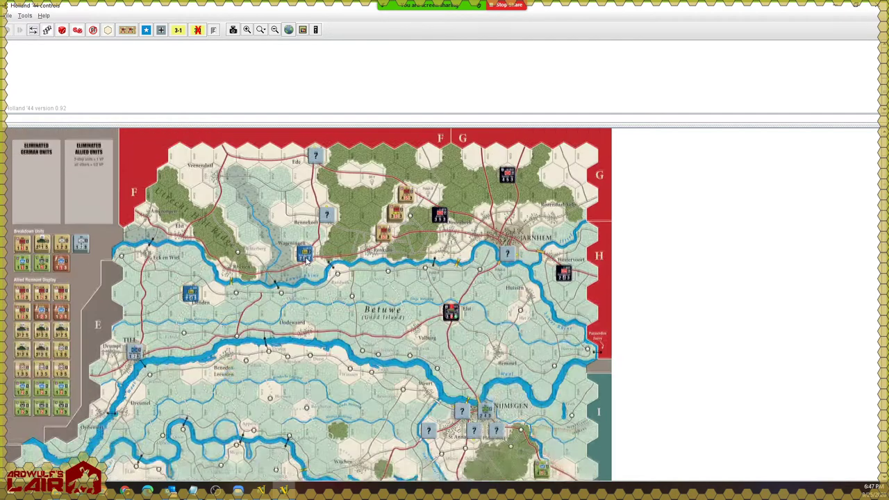